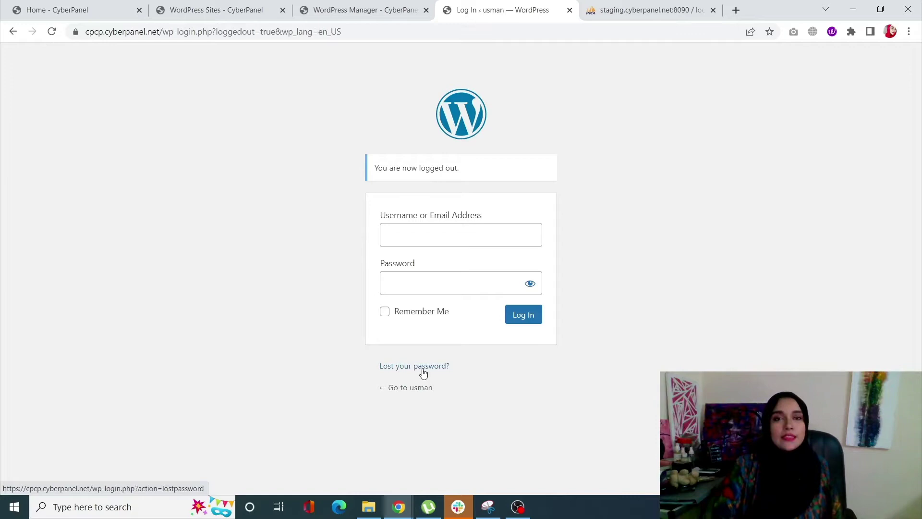
# Log back into the WordPress admin dashboard from CyberPanel's WordPress Manager.
pyautogui.click(570, 10)
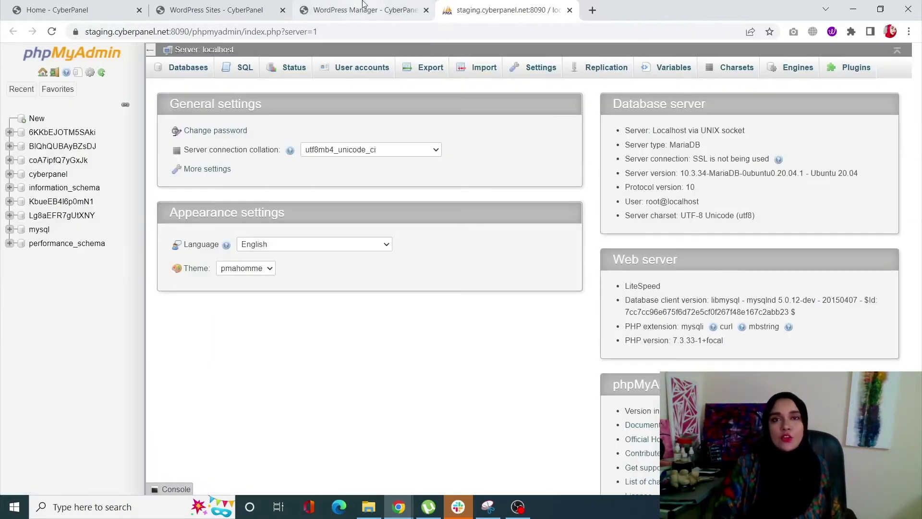
pyautogui.click(366, 10)
pyautogui.click(359, 232)
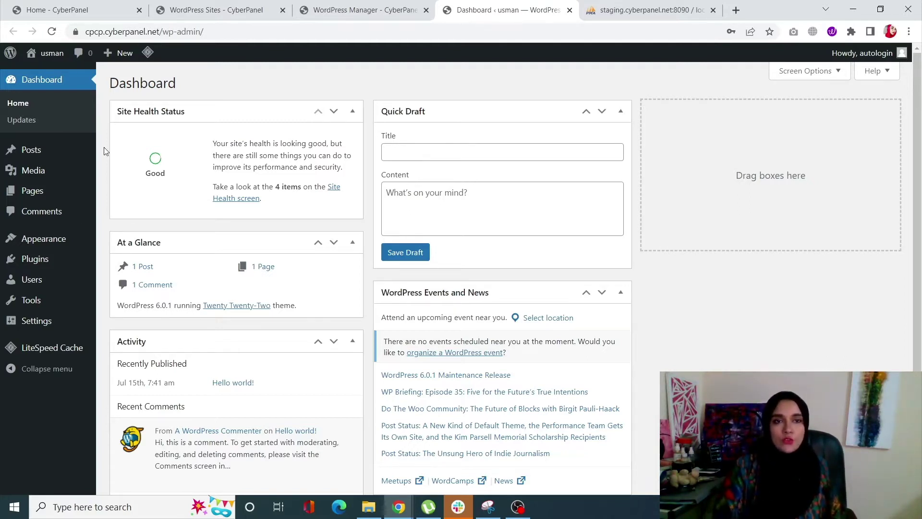
pyautogui.moveTo(53, 286)
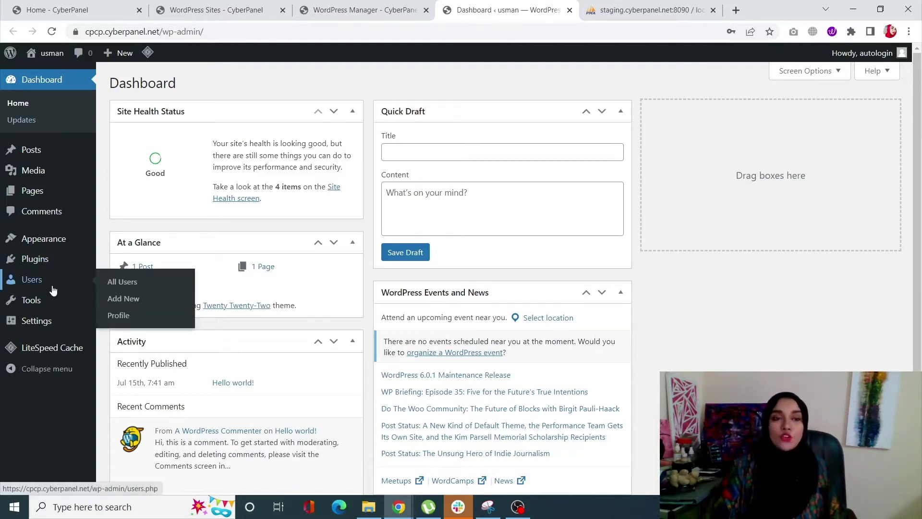
# Open the second administrator's profile from the All Users list.
pyautogui.click(113, 290)
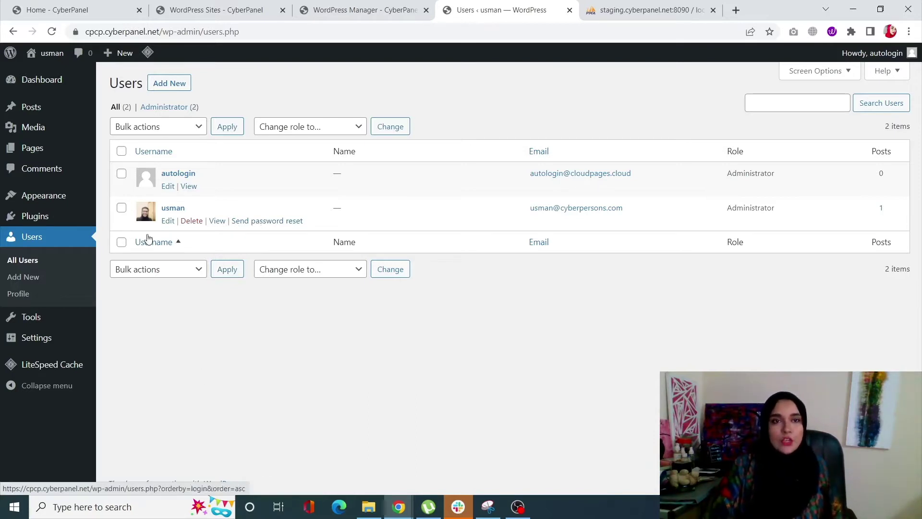
pyautogui.click(169, 212)
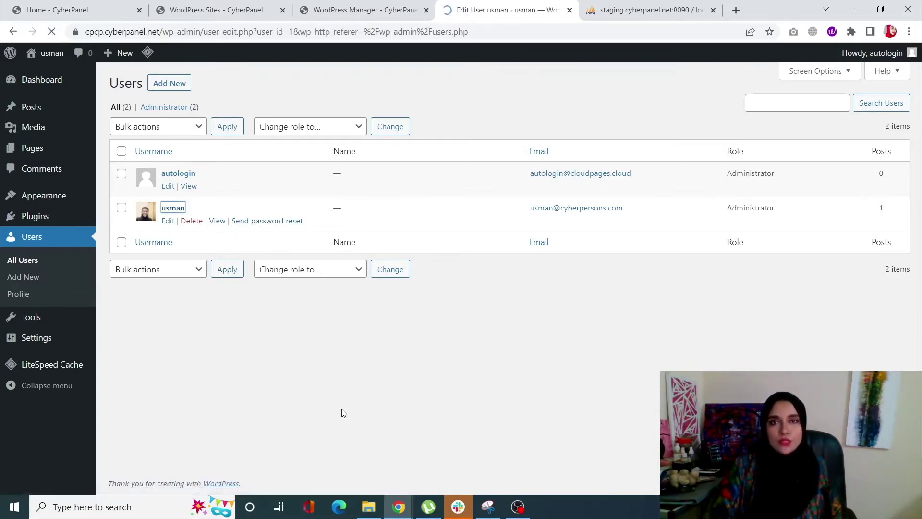
pyautogui.scroll(-3, 336, 324)
pyautogui.scroll(-14, 336, 324)
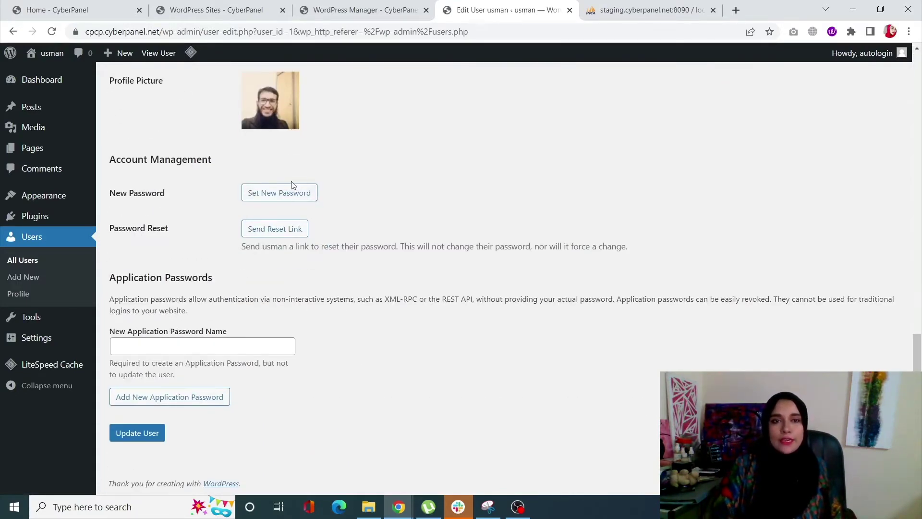
# Generate a strong new password, select it, and save it with Update User.
pyautogui.click(301, 194)
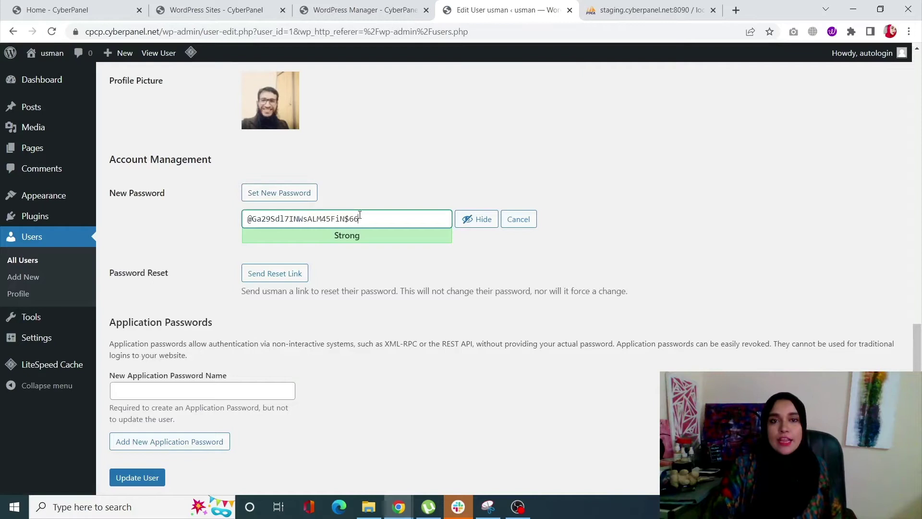
pyautogui.scroll(-1, 368, 240)
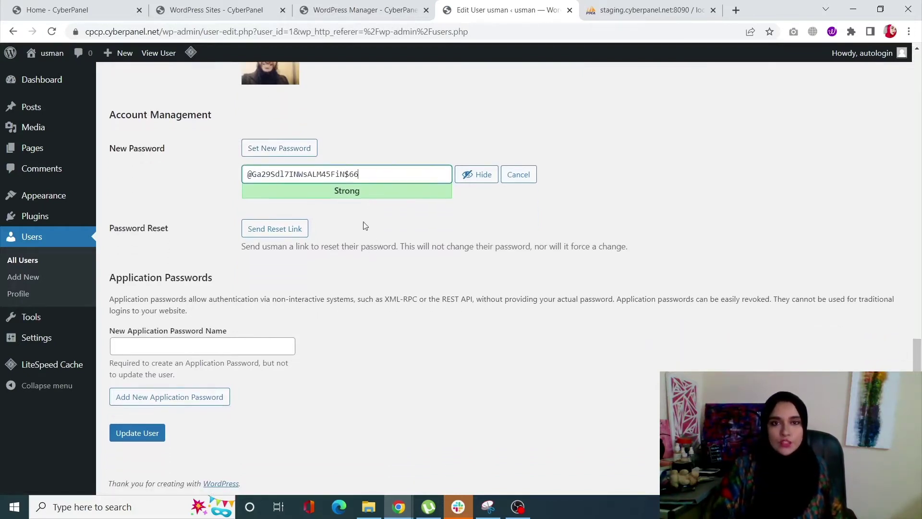
pyautogui.tripleClick(367, 174)
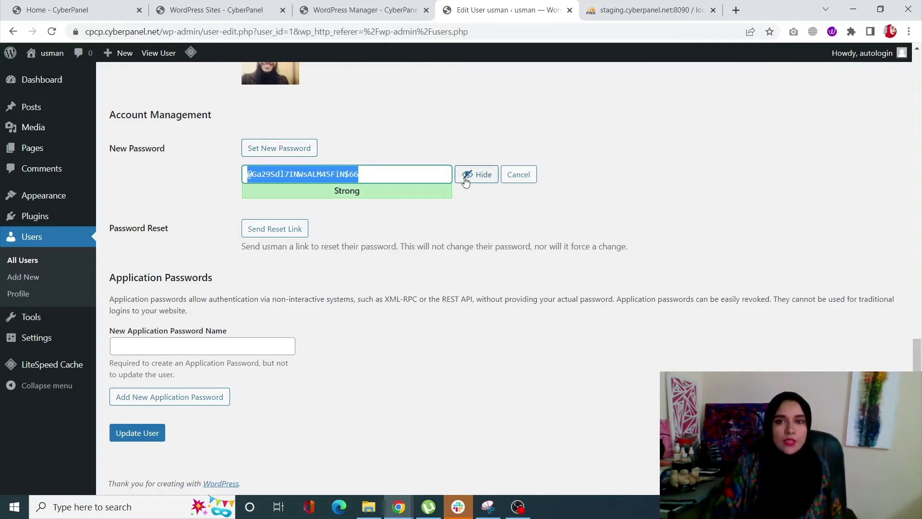
pyautogui.click(124, 435)
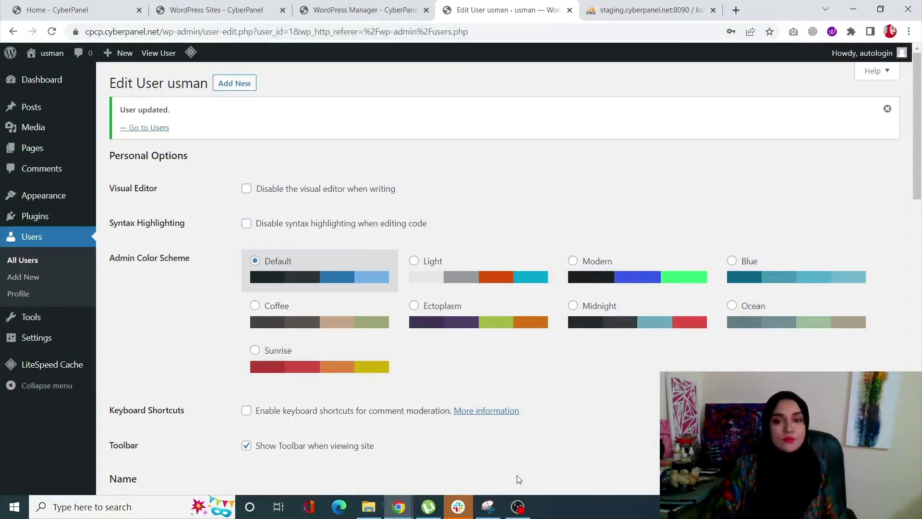
# Leave the updated WordPress profile and switch to the Home - CyberPanel tab.
pyautogui.click(518, 507)
pyautogui.click(772, 144)
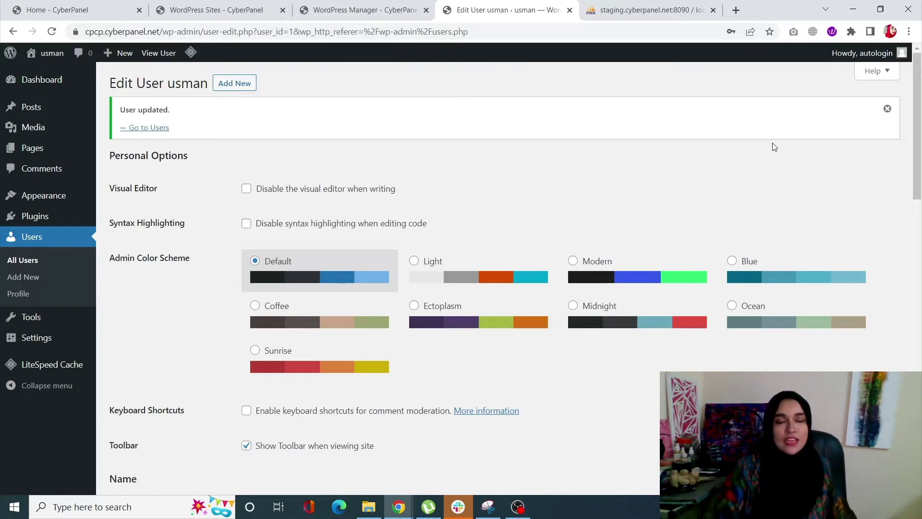
pyautogui.click(32, 8)
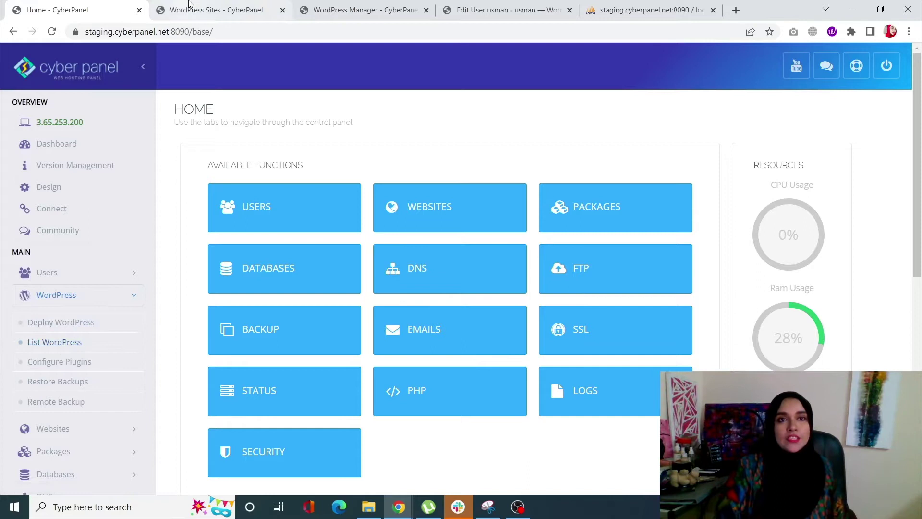
# Open the File Manager for the cpcp.cyberpanel.net site from WordPress Sites.
pyautogui.click(207, 9)
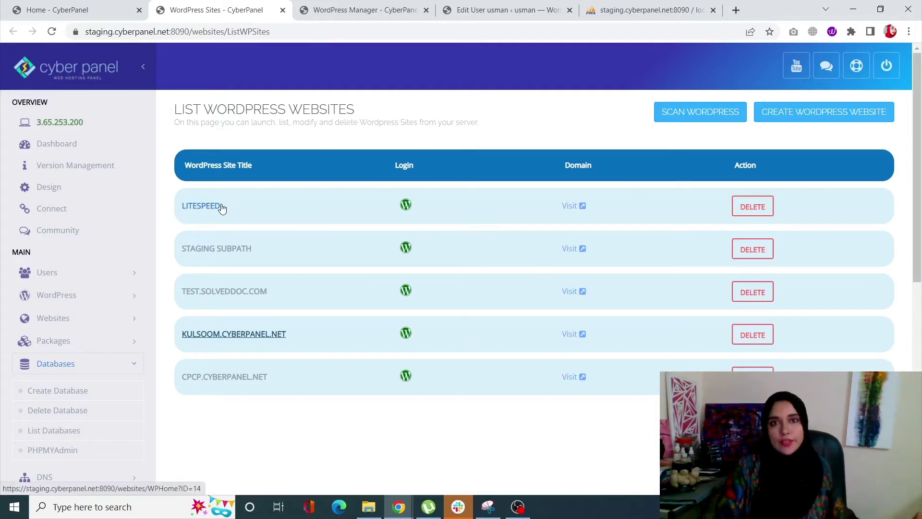
pyautogui.click(207, 381)
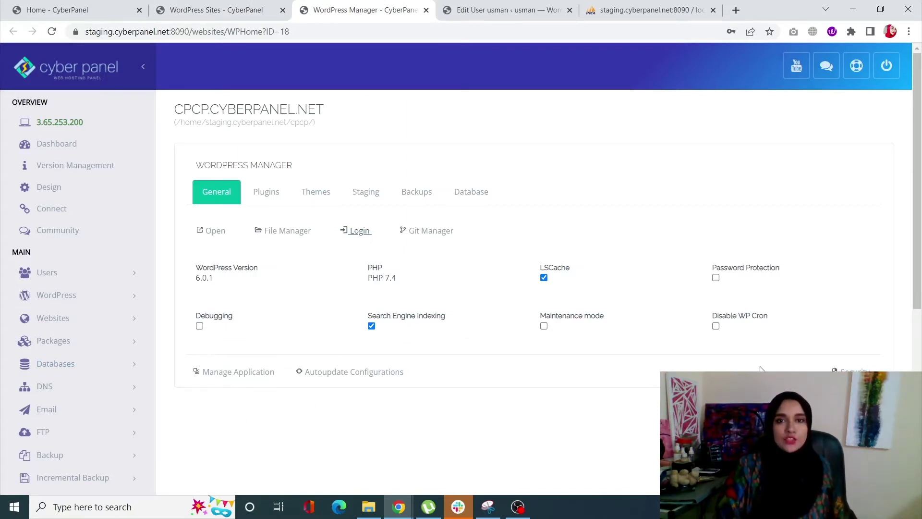
pyautogui.click(295, 233)
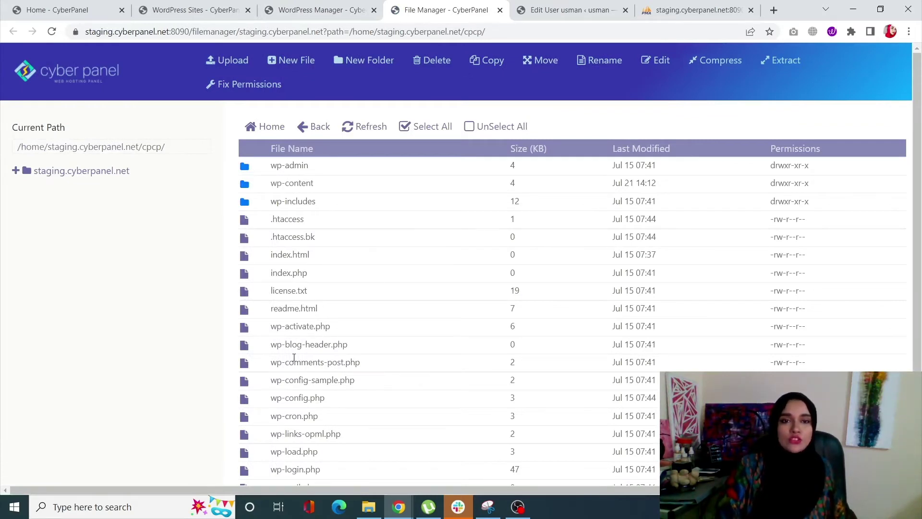
# Open wp-config.php in CodeMirror, select the DB_NAME value on line 25, and return Home.
pyautogui.scroll(-2, 294, 358)
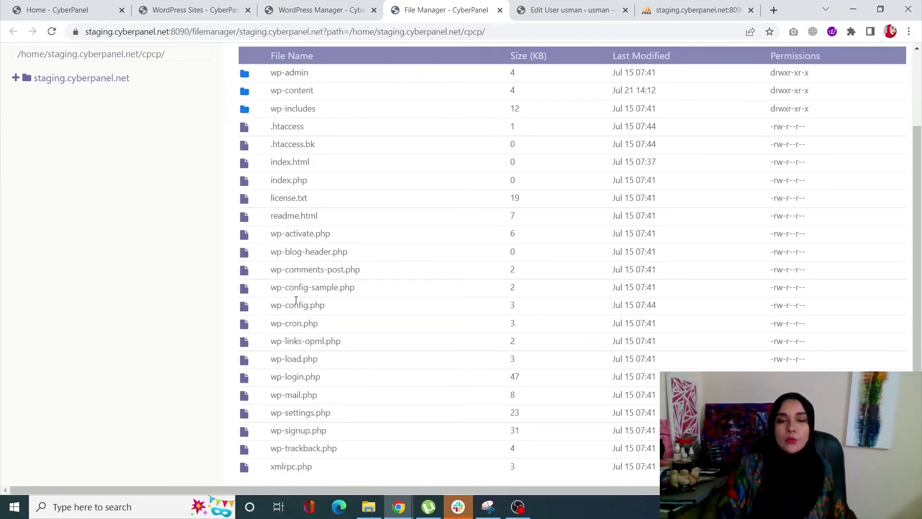
pyautogui.rightClick(301, 305)
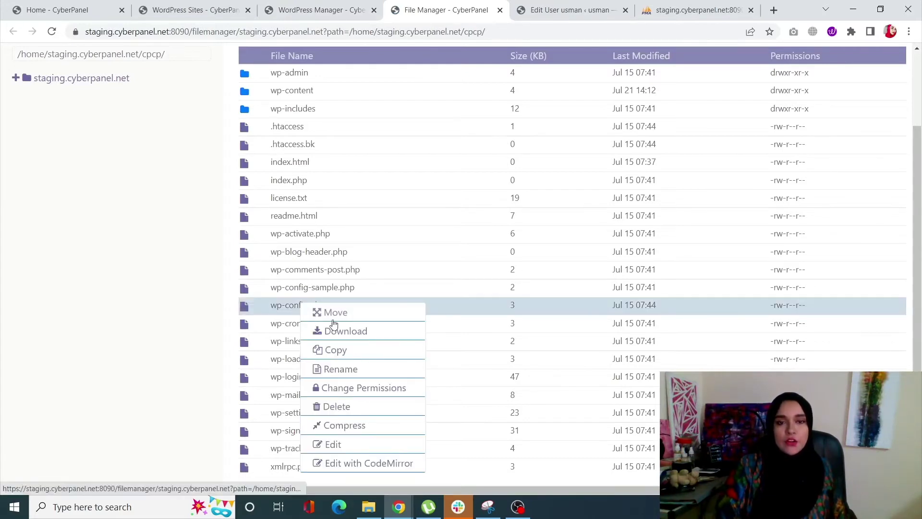
pyautogui.click(369, 463)
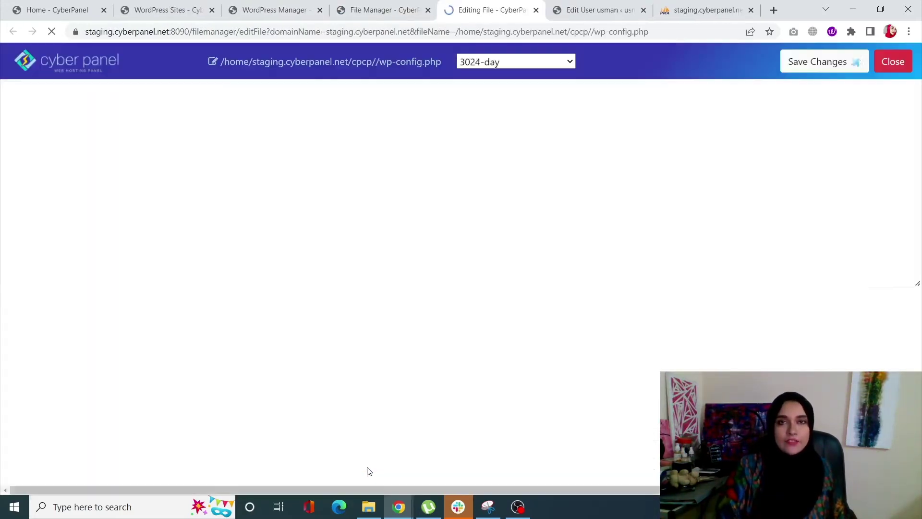
pyautogui.scroll(-6, 117, 265)
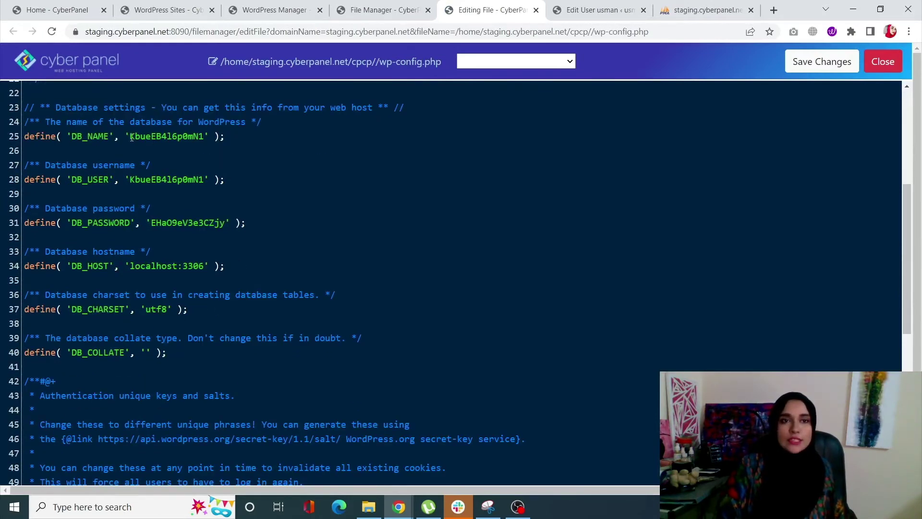
pyautogui.moveTo(131, 138); pyautogui.dragTo(205, 140)
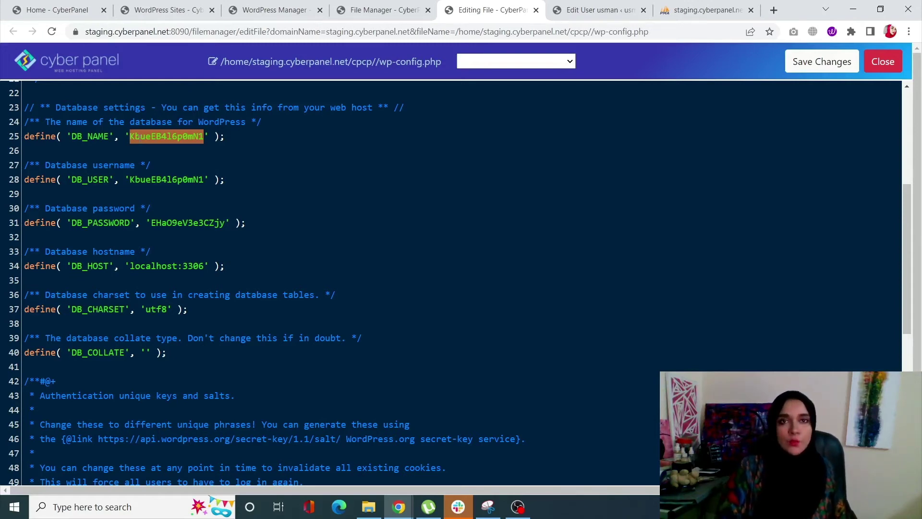
pyautogui.click(53, 10)
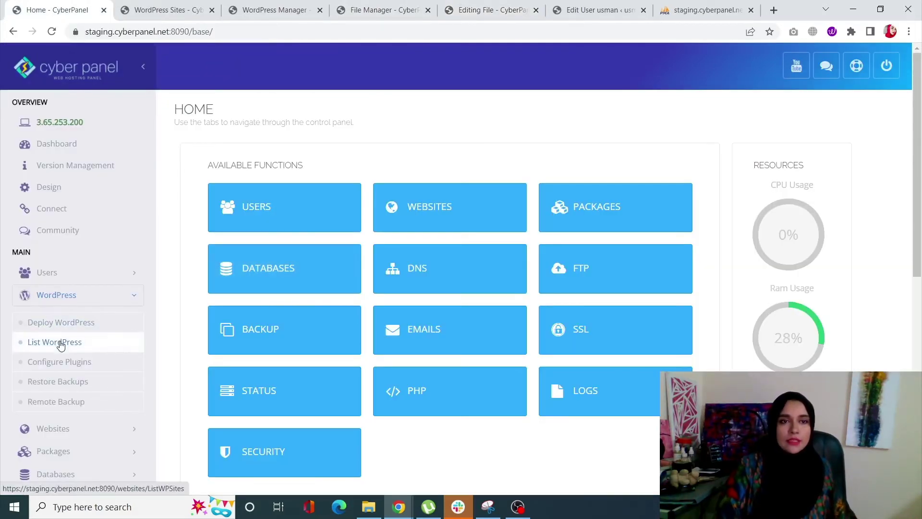
# In phpMyAdmin, open the site's database and browse its wp_users table's two accounts.
pyautogui.scroll(-5, 62, 342)
pyautogui.scroll(-1, 60, 345)
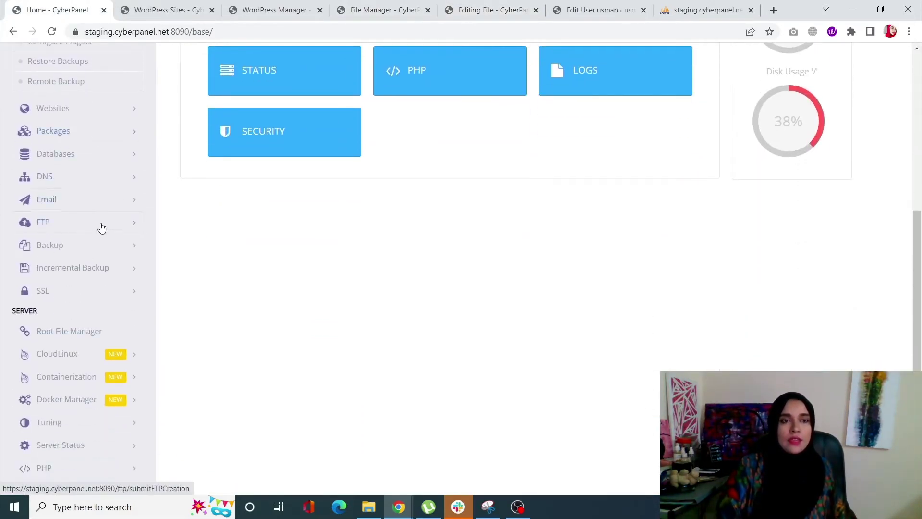
pyautogui.click(92, 153)
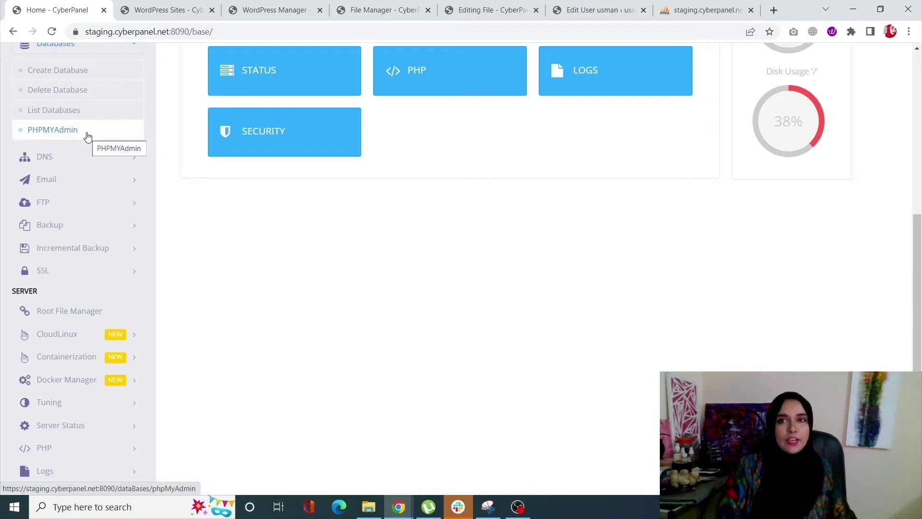
pyautogui.click(707, 5)
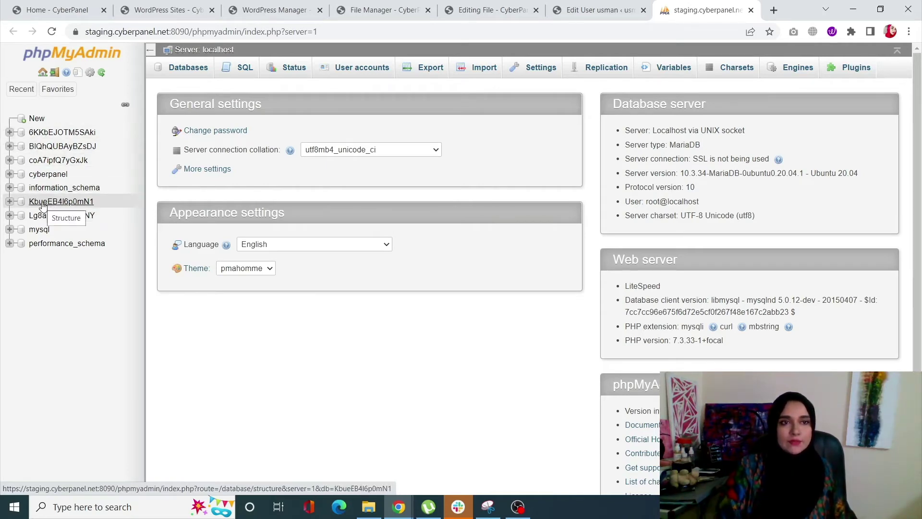
pyautogui.click(43, 201)
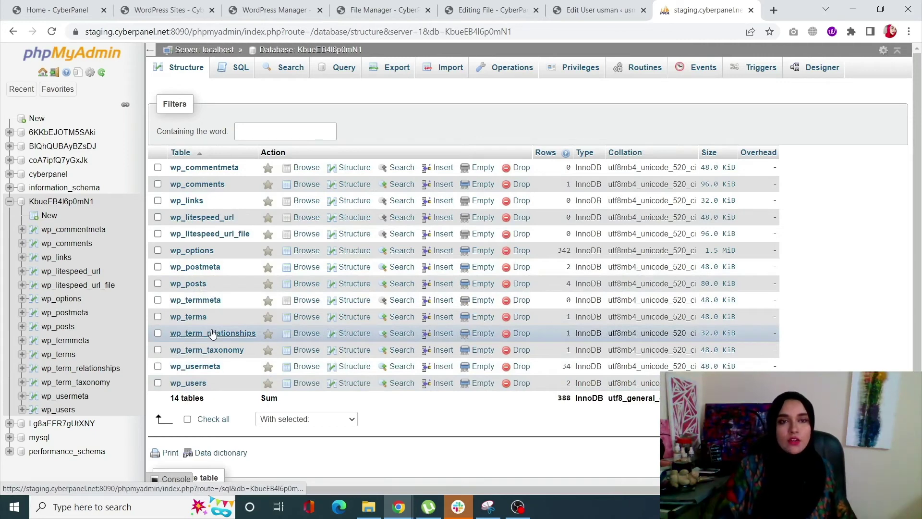
pyautogui.click(188, 384)
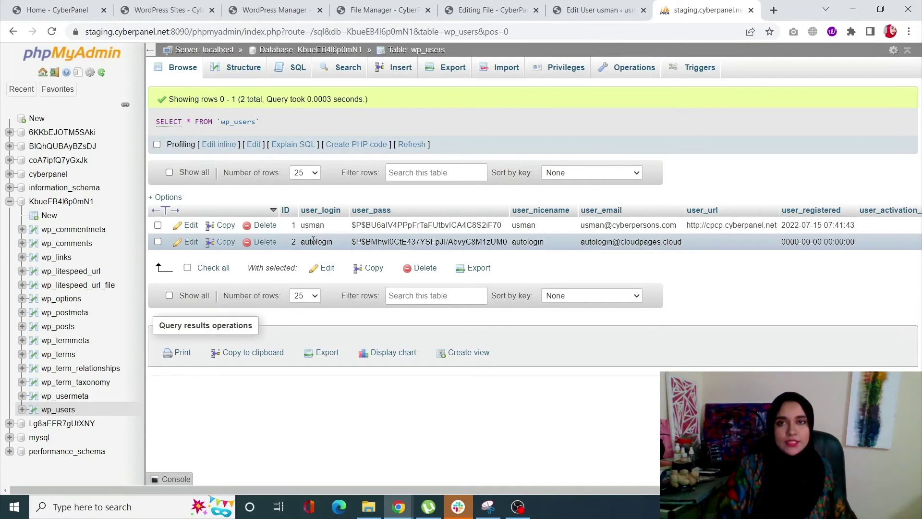
pyautogui.click(601, 10)
pyautogui.scroll(-1, 302, 288)
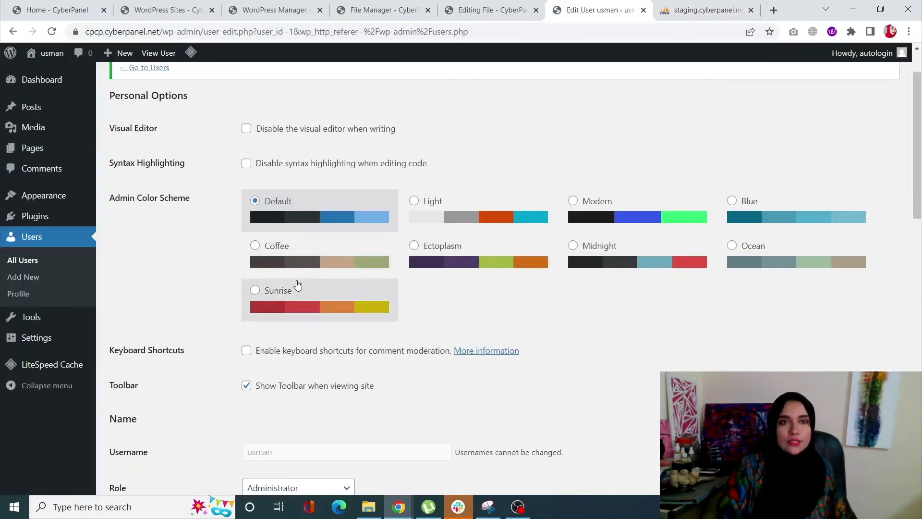
pyautogui.click(48, 274)
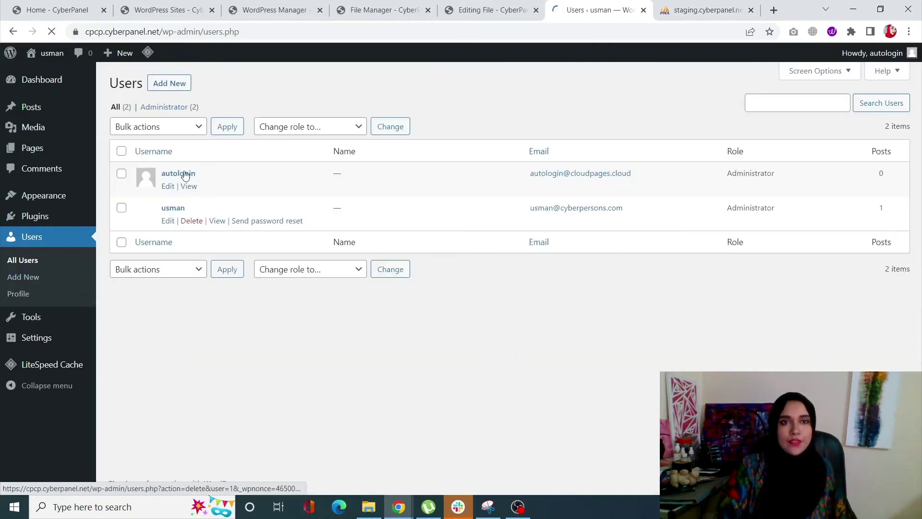
pyautogui.click(706, 10)
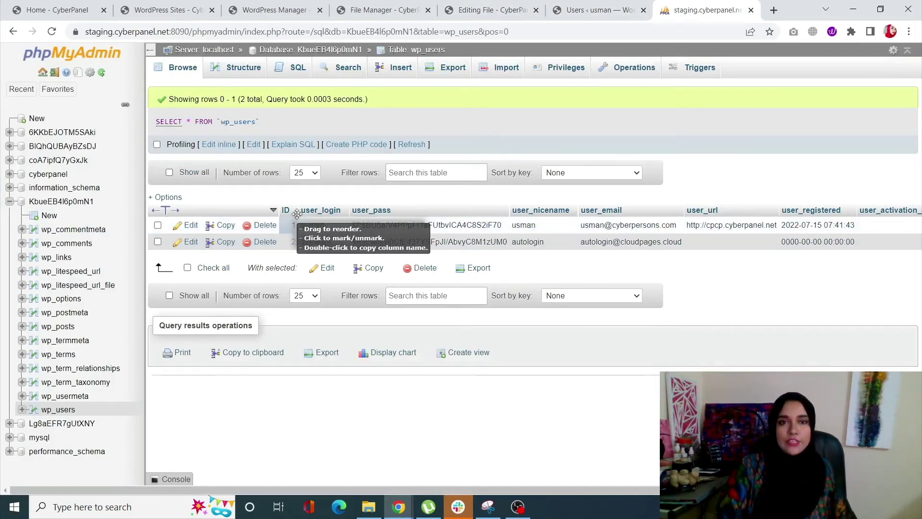
# Edit wp_users row ID 1, replacing the user_pass hash with a new plain-text password.
pyautogui.click(189, 227)
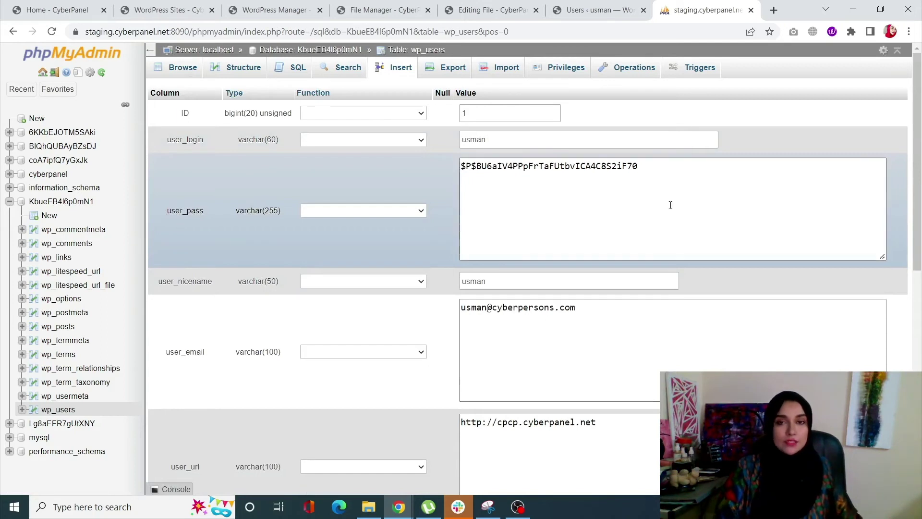
pyautogui.moveTo(639, 172); pyautogui.dragTo(466, 166)
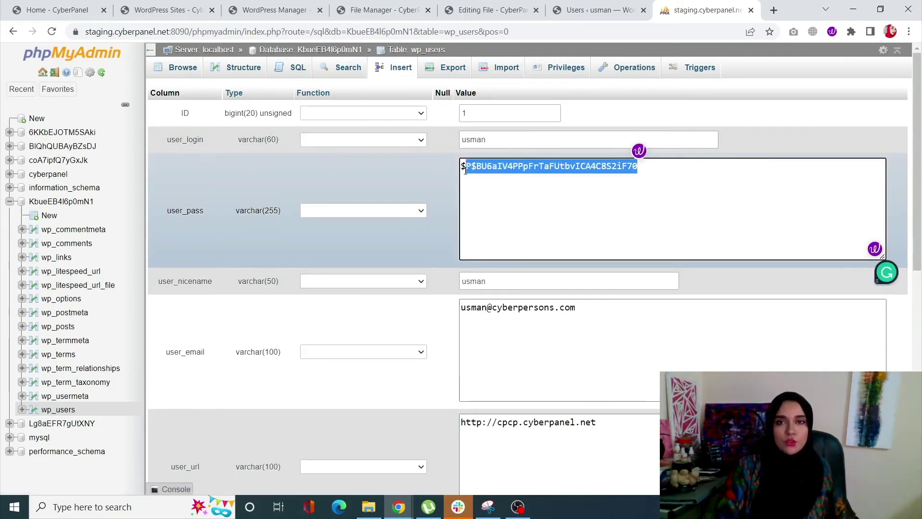
pyautogui.click(466, 166)
pyautogui.hotkey('ctrl', 'a')
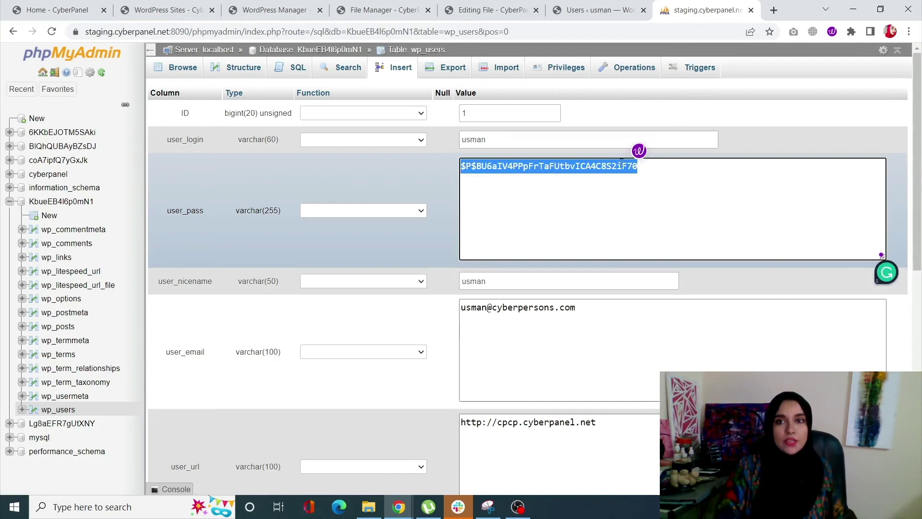
pyautogui.click(667, 174)
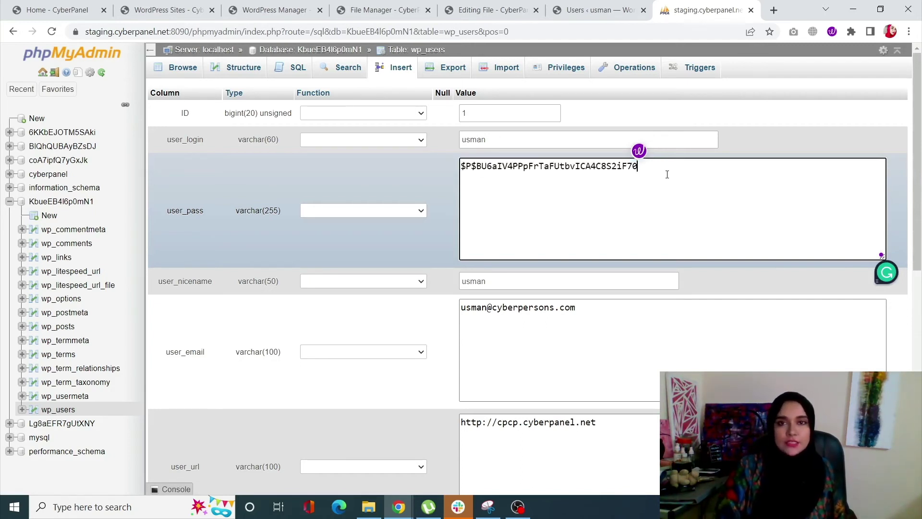
pyautogui.hotkey('ctrl', 'a')
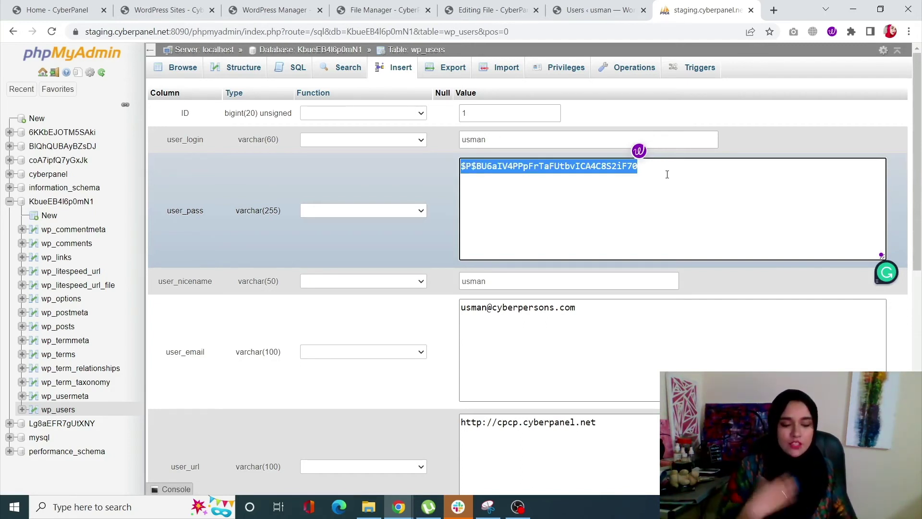
pyautogui.write('qwerty')
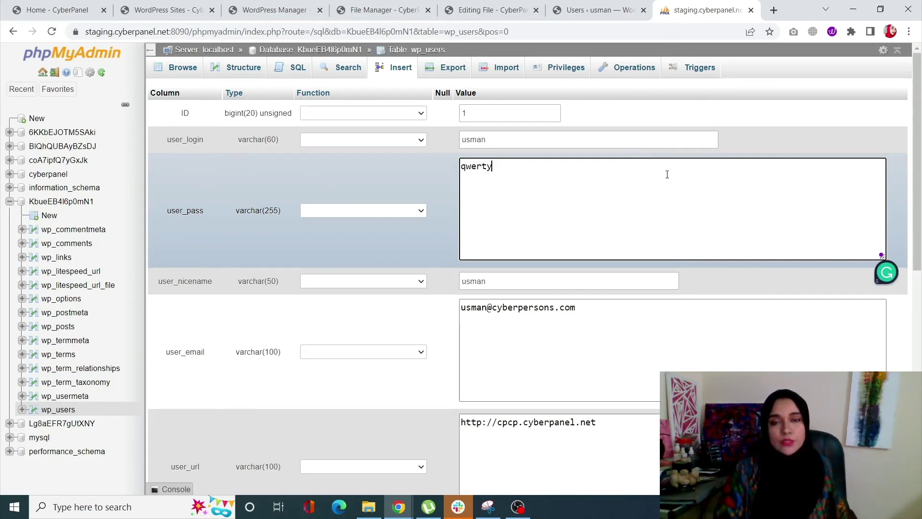
pyautogui.write('123')
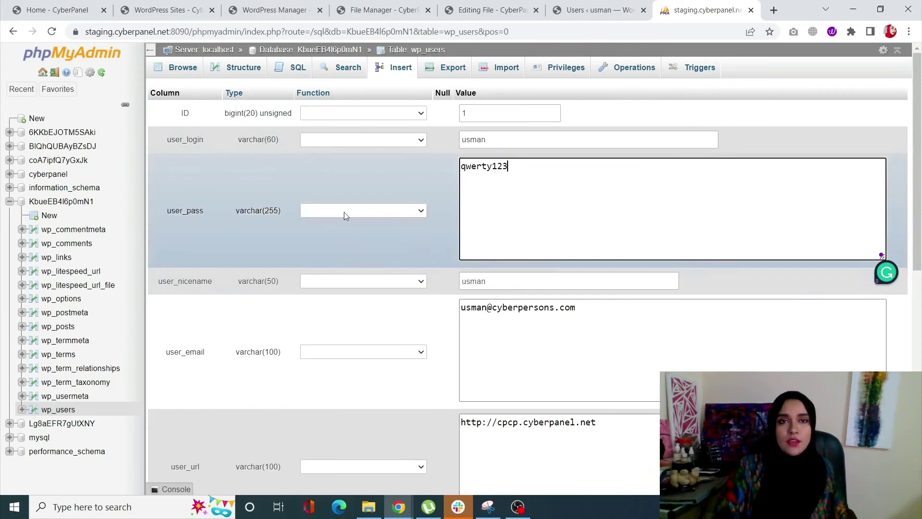
# Set the user_pass Function to MD5.
pyautogui.click(405, 216)
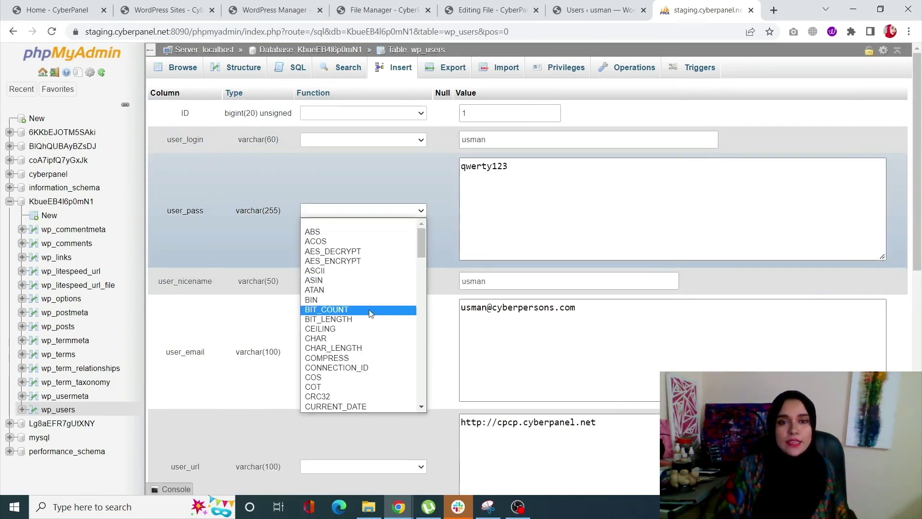
pyautogui.scroll(-10, 370, 313)
pyautogui.scroll(-1, 370, 314)
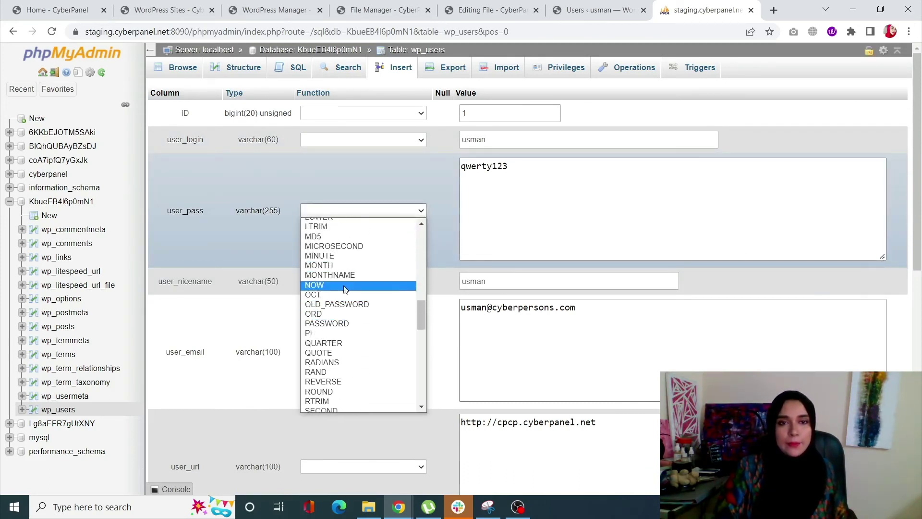
pyautogui.scroll(2, 346, 293)
pyautogui.click(329, 277)
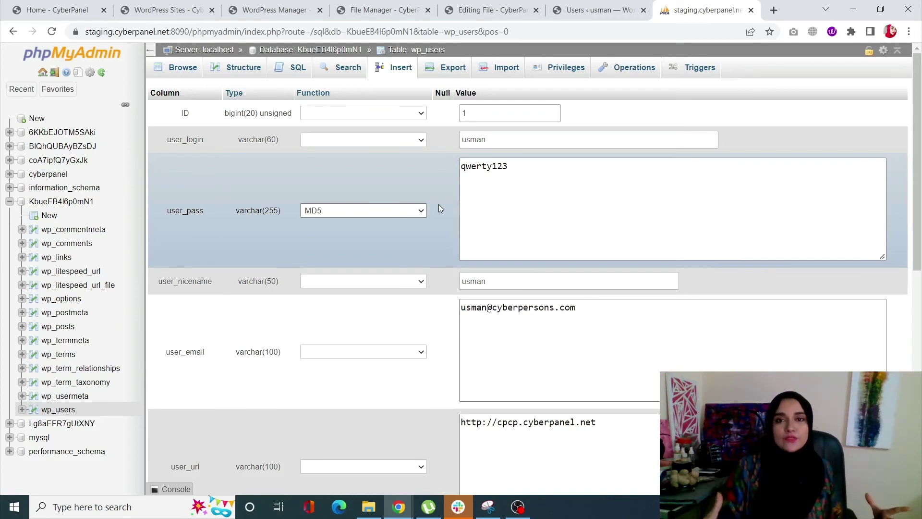
pyautogui.click(505, 164)
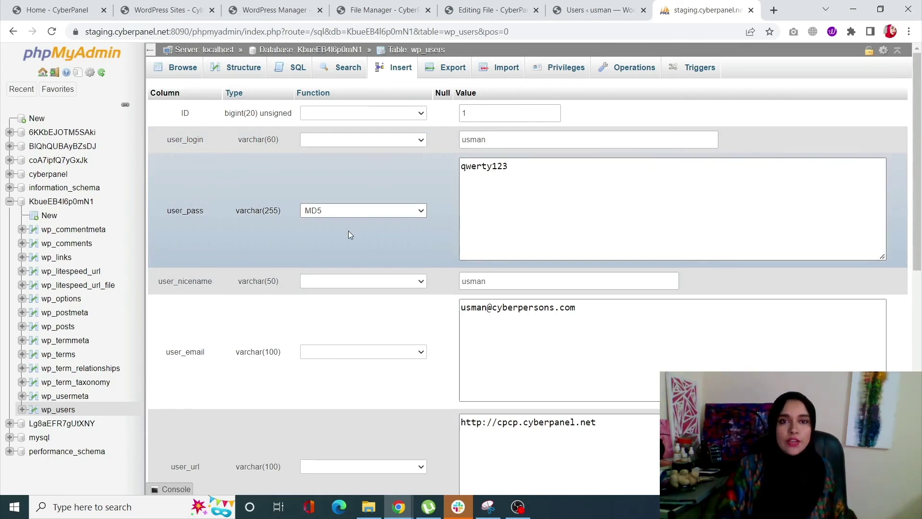
# Select the new password value and the user's e-mail value in the edit form.
pyautogui.scroll(-10, 349, 235)
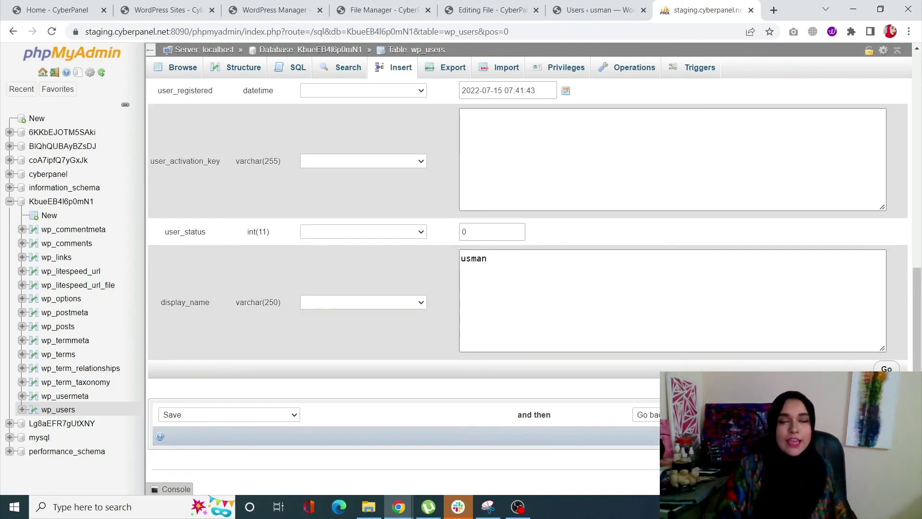
pyautogui.scroll(2, 528, 283)
pyautogui.scroll(5, 529, 284)
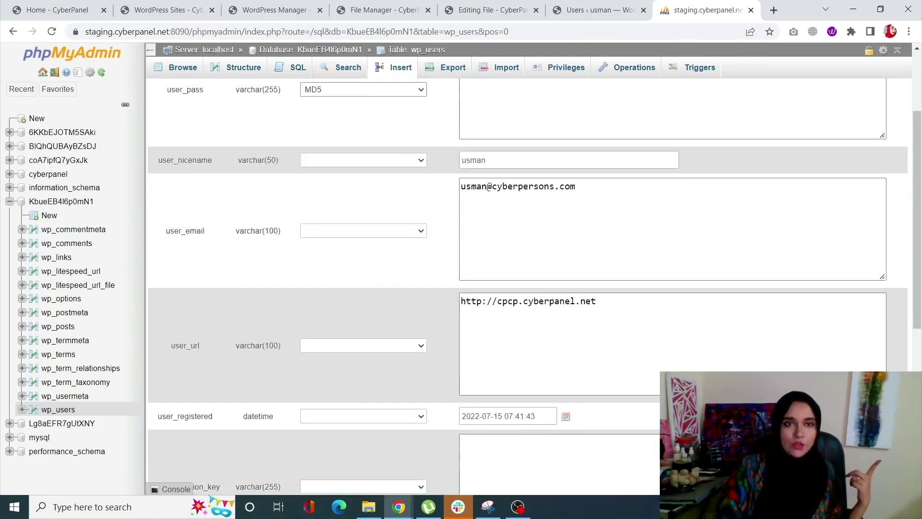
pyautogui.scroll(3, 572, 369)
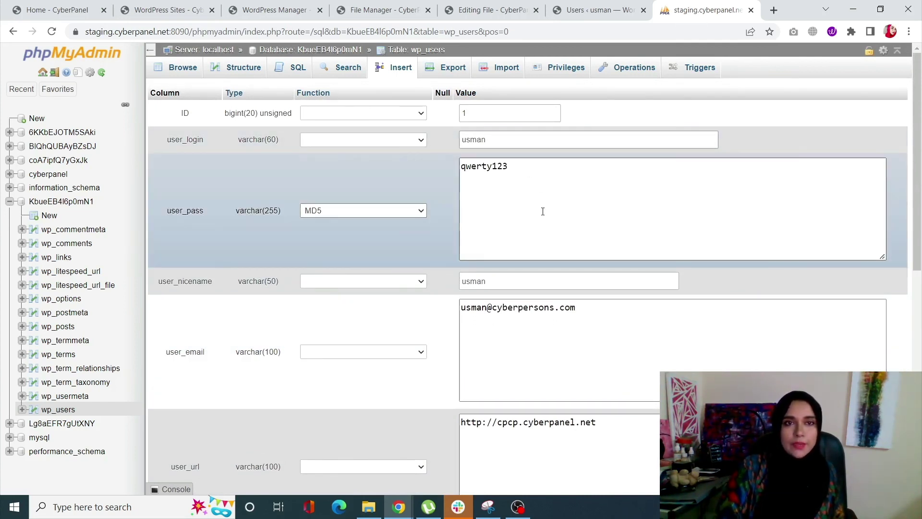
pyautogui.click(515, 174)
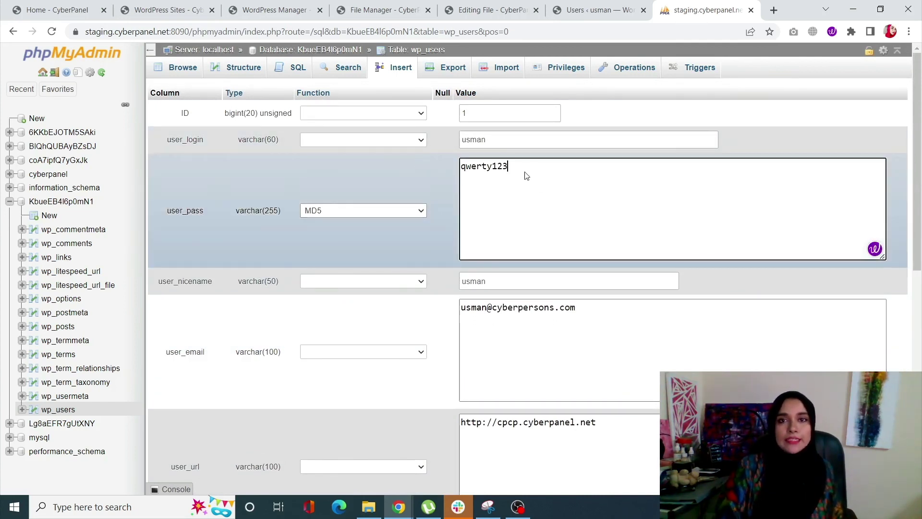
pyautogui.hotkey('ctrl', 'a')
pyautogui.moveTo(575, 329); pyautogui.dragTo(455, 318)
pyautogui.scroll(-2, 556, 363)
pyautogui.moveTo(595, 342); pyautogui.dragTo(458, 358)
pyautogui.scroll(2, 617, 356)
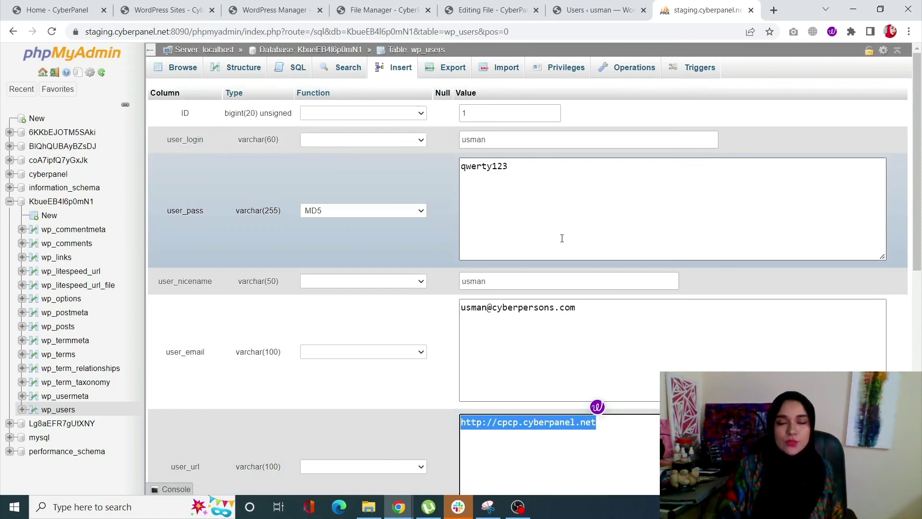